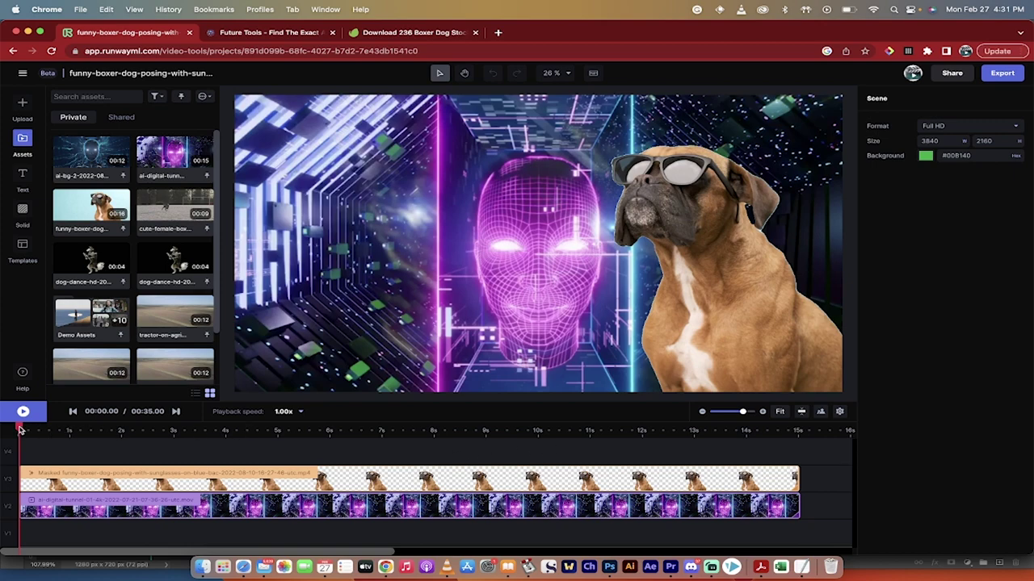
# Drop the original boxer-dog clip onto a new V4 track at about 6 s, preview, and select both dog clips.
pyautogui.moveTo(26, 429); pyautogui.dragTo(348, 436)
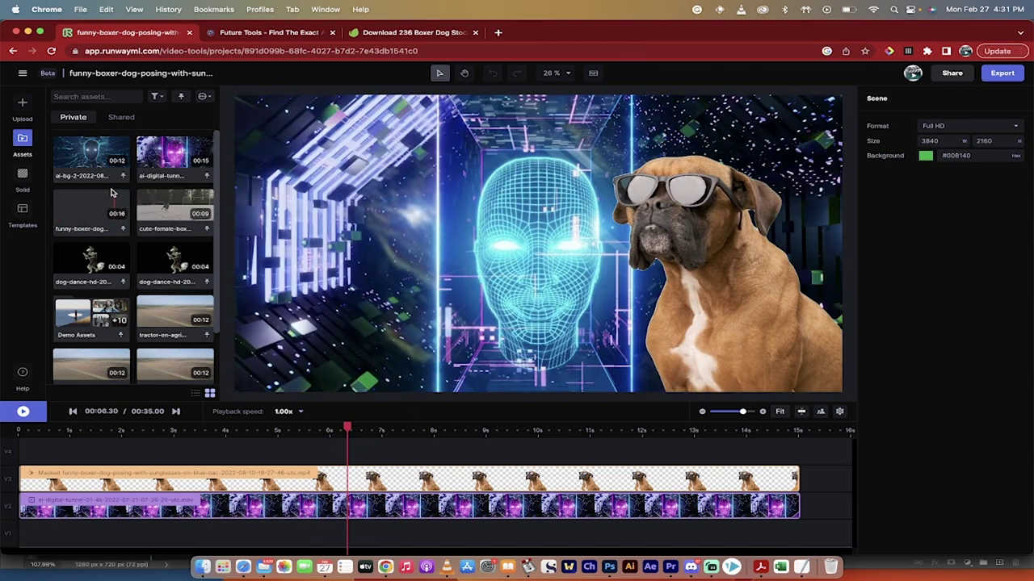
pyautogui.moveTo(89, 204); pyautogui.dragTo(452, 371)
pyautogui.press('space')
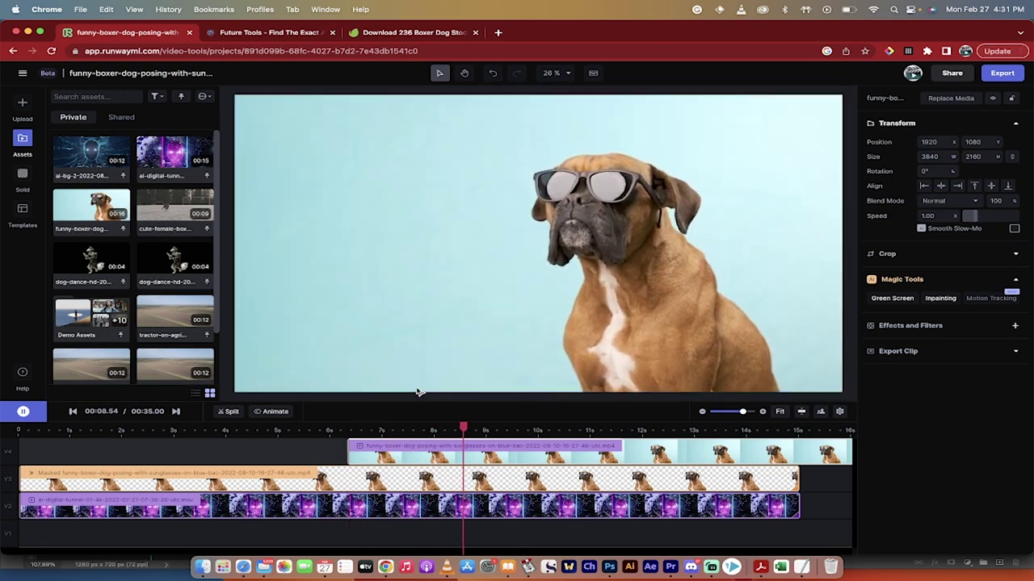
pyautogui.press('space')
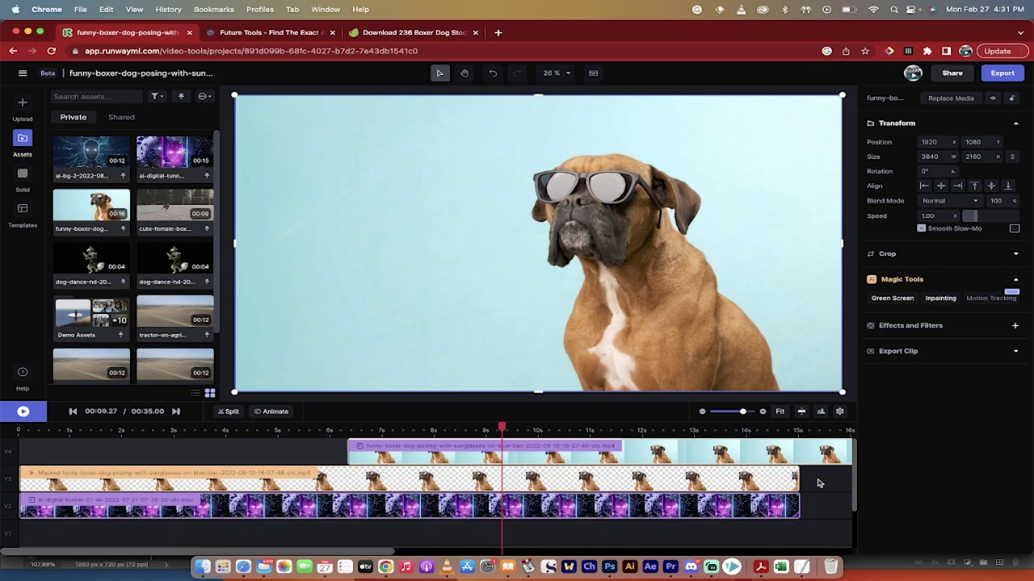
pyautogui.moveTo(819, 480); pyautogui.dragTo(695, 451)
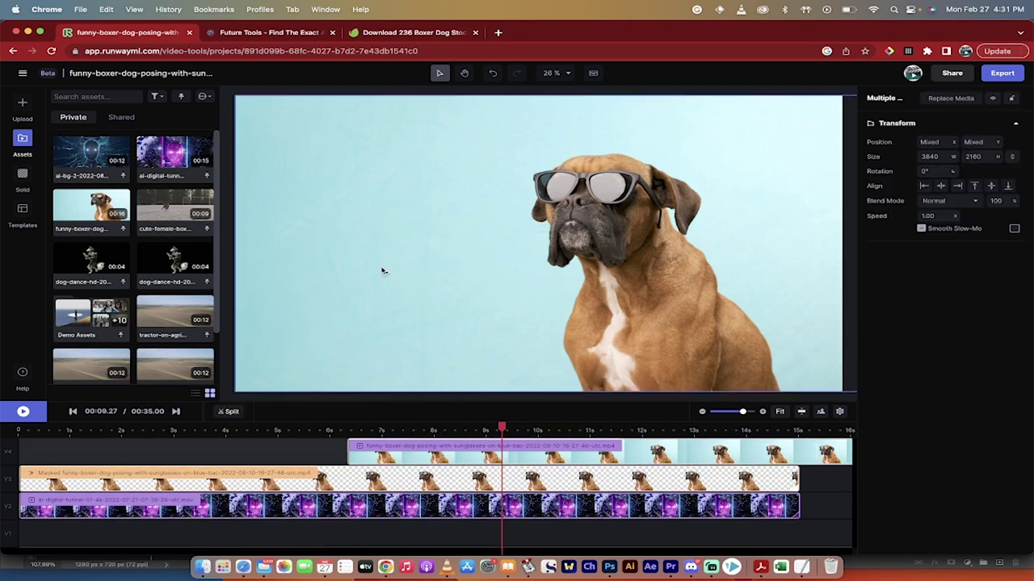
# Leave the editor via the main menu's Back to projects to reach the funny-boxer-dog project list.
pyautogui.click(24, 73)
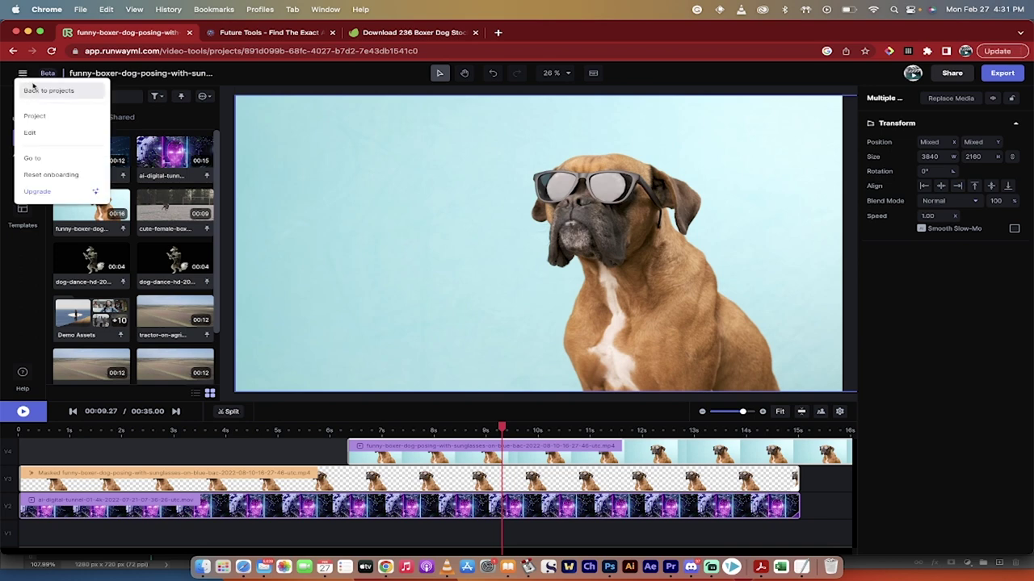
pyautogui.click(37, 90)
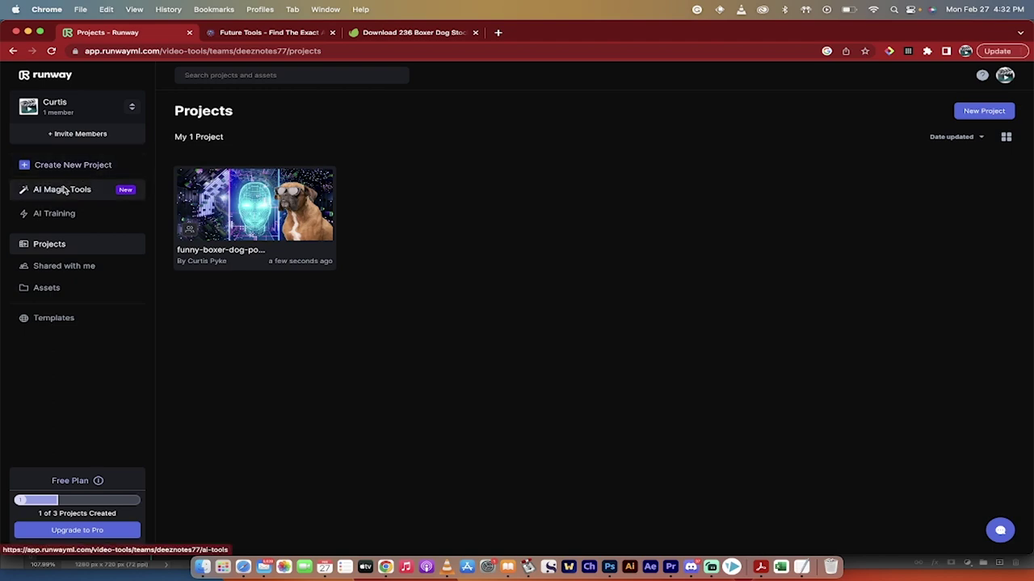
# Browse the AI Magic Tools grid down to the Replace Background tool.
pyautogui.click(65, 190)
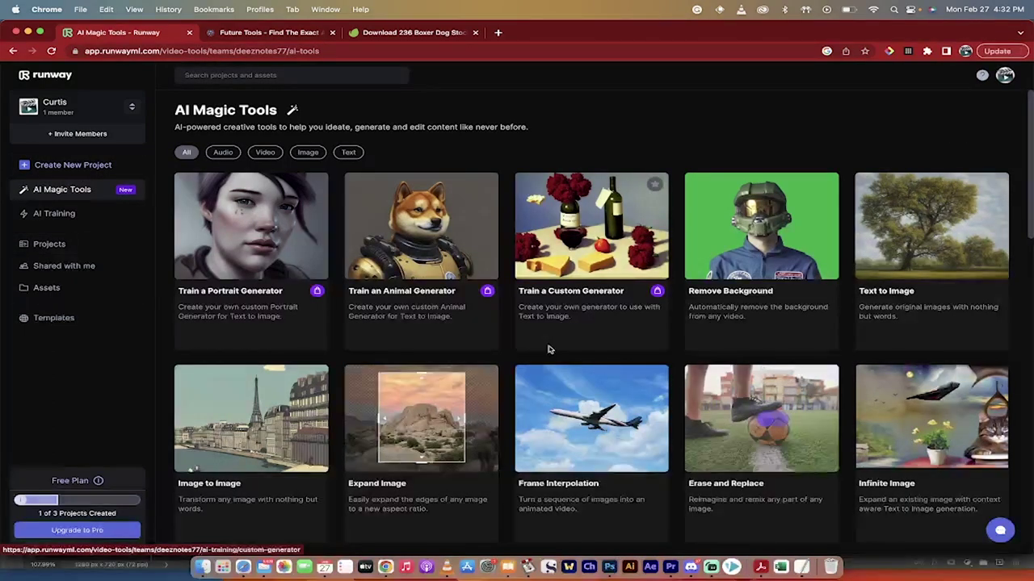
pyautogui.scroll(-10, 548, 349)
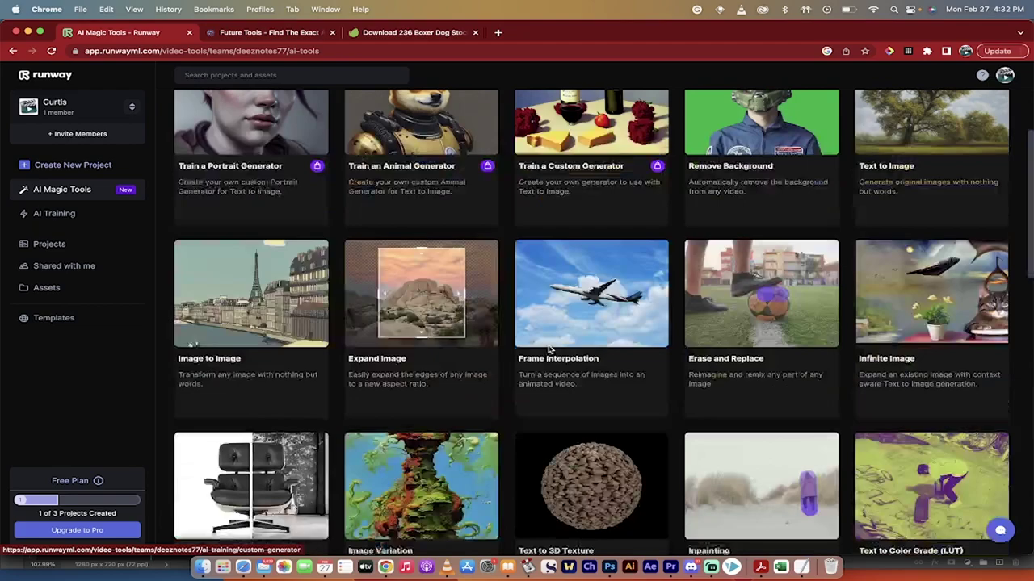
pyautogui.scroll(-5, 550, 349)
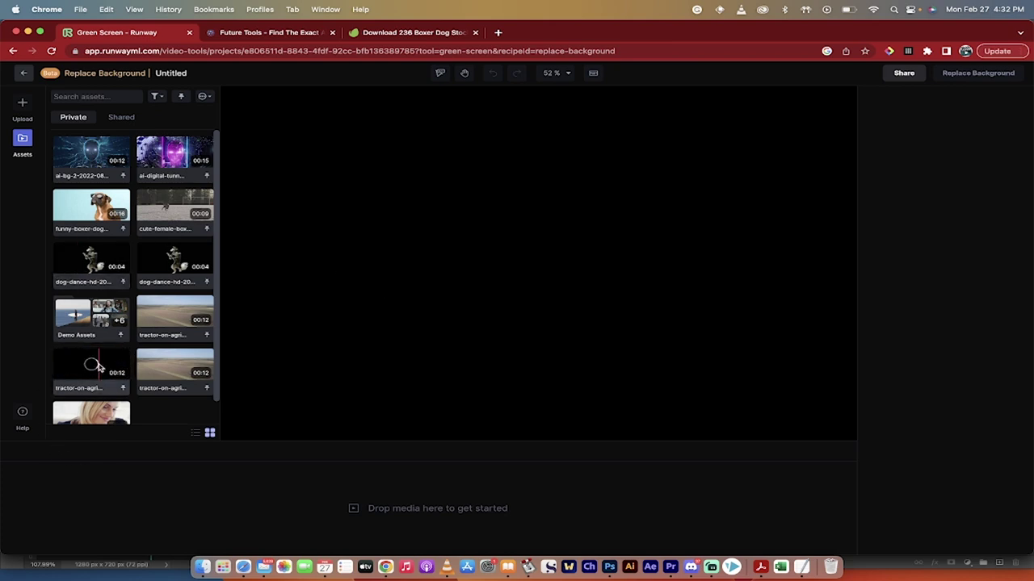
# Upload the funny-boxer-dog mp4 from Finder's Movies folder into Runway's assets panel.
pyautogui.scroll(-1, 129, 374)
pyautogui.scroll(-2, 129, 374)
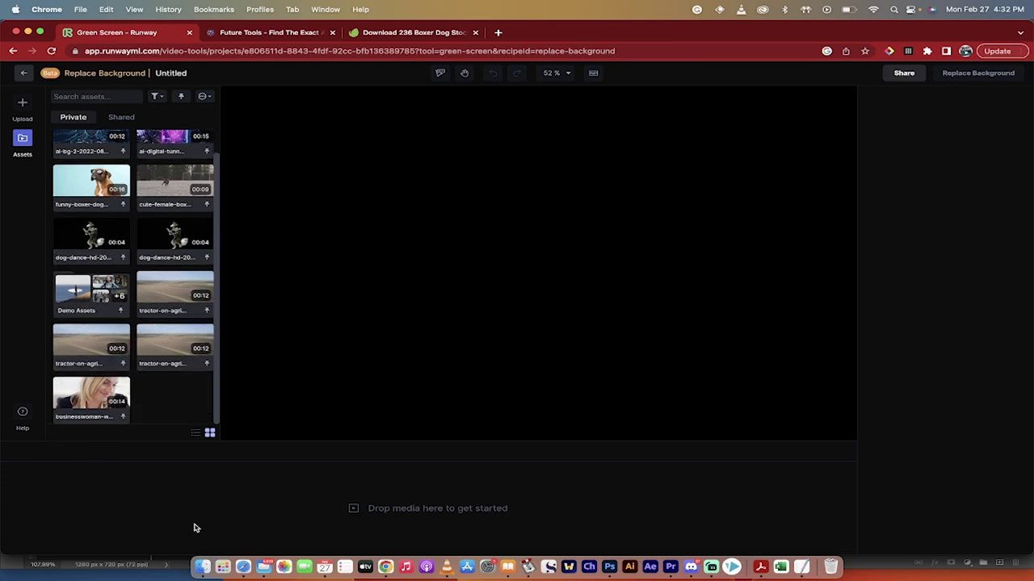
pyautogui.click(203, 568)
pyautogui.click(246, 283)
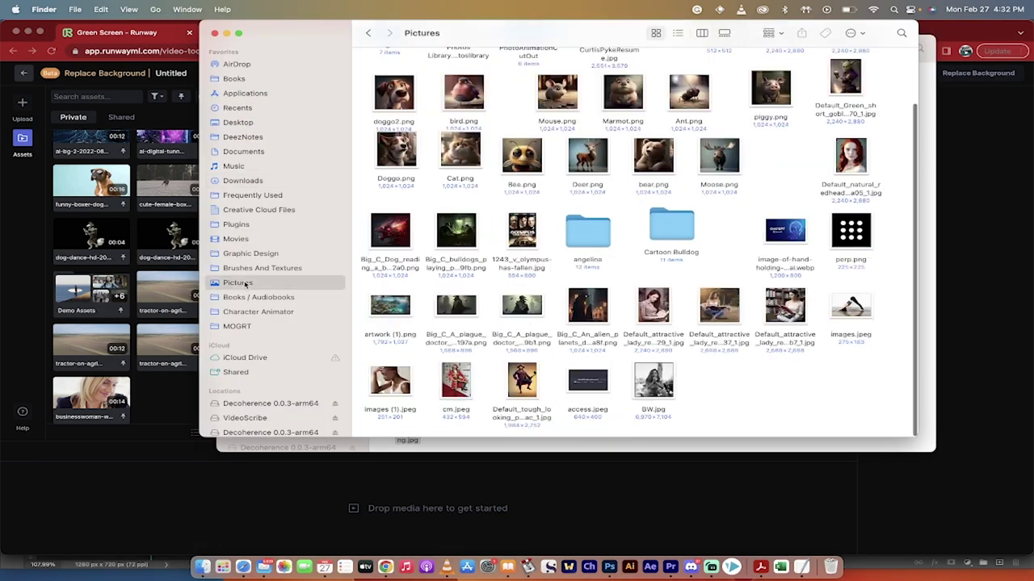
pyautogui.click(237, 240)
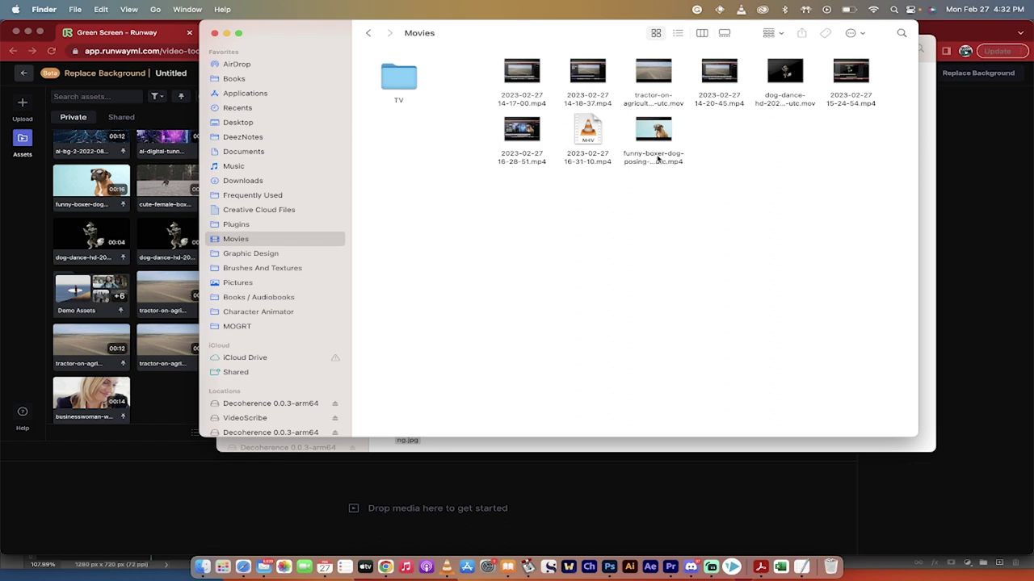
pyautogui.click(661, 160)
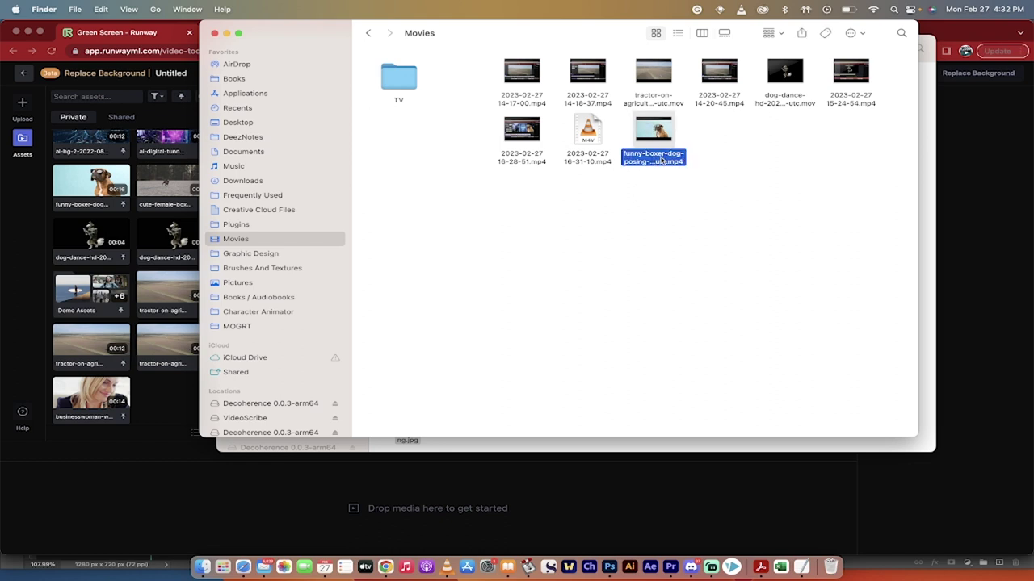
pyautogui.moveTo(662, 160); pyautogui.dragTo(179, 413)
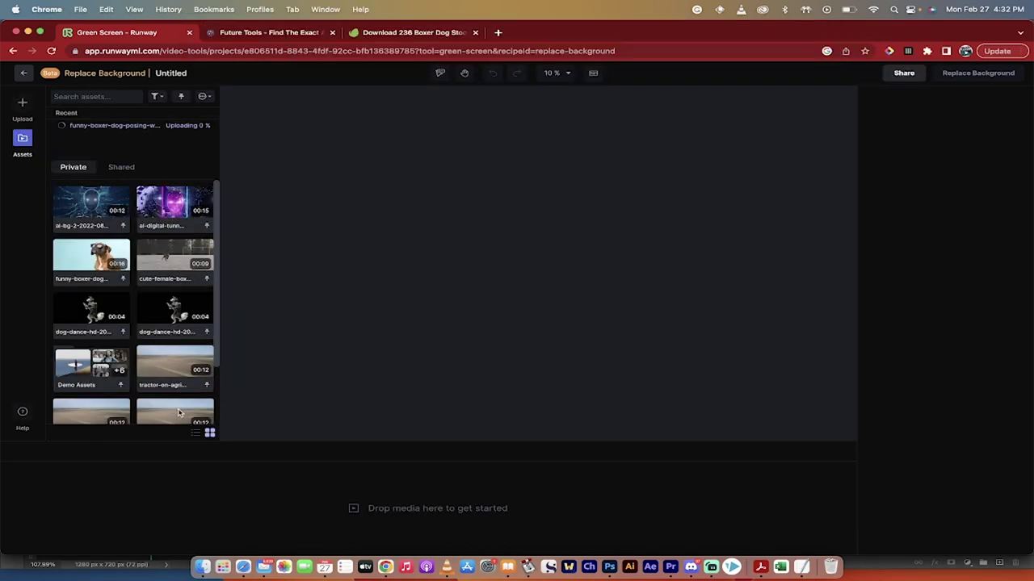
pyautogui.scroll(-3, 190, 335)
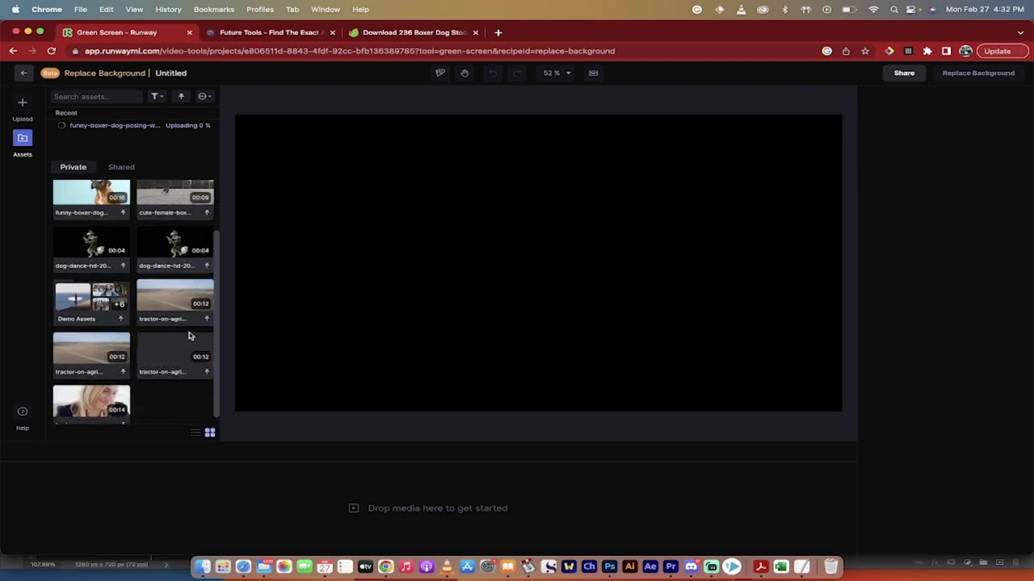
pyautogui.scroll(2, 145, 283)
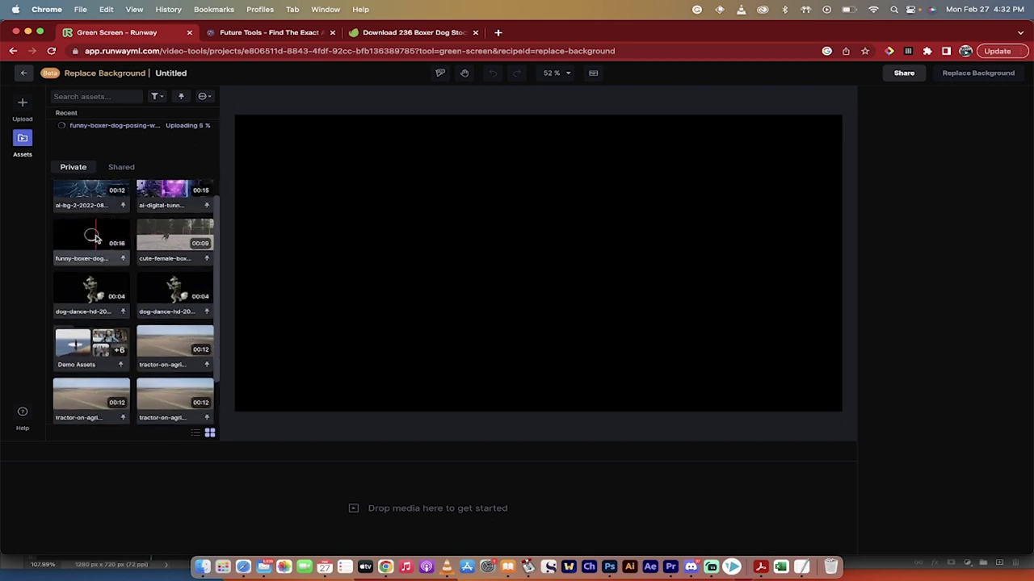
pyautogui.scroll(2, 176, 248)
pyautogui.scroll(-2, 176, 248)
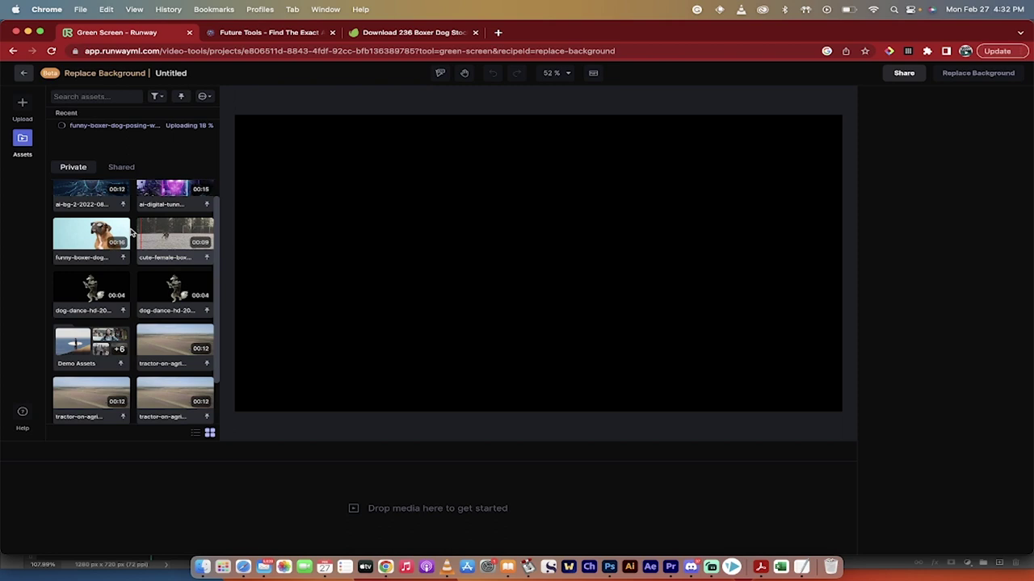
# Add the uploaded boxer-dog asset to the Replace Background timeline.
pyautogui.click(82, 234)
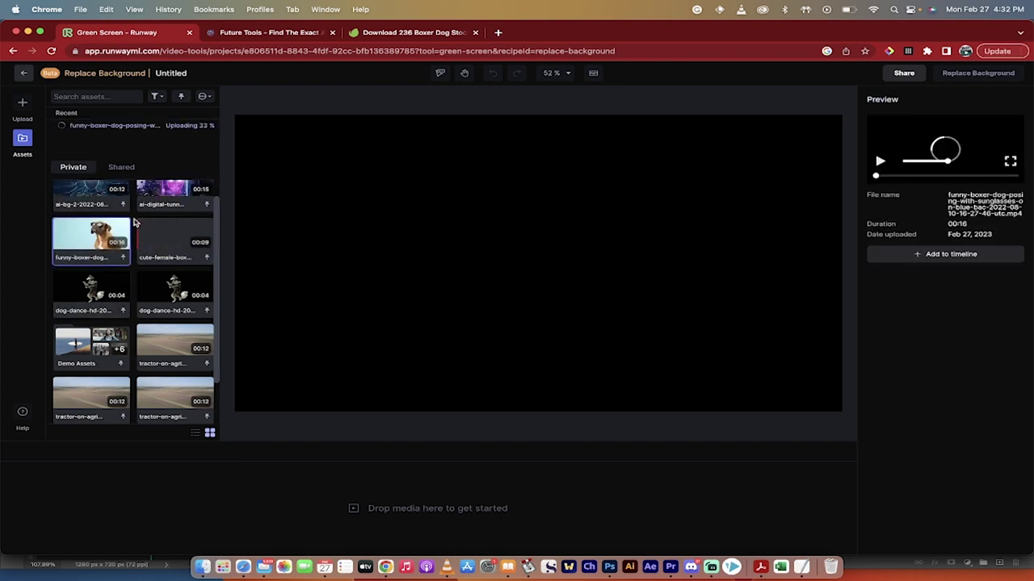
pyautogui.click(947, 261)
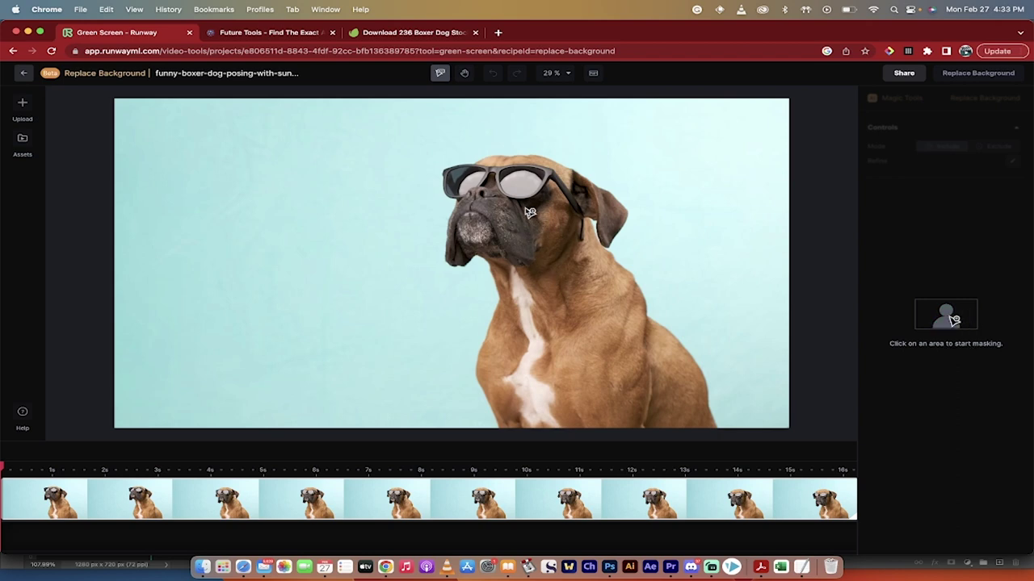
# Build an include mask from points on the dog's sunglasses, forehead and chest.
pyautogui.click(505, 189)
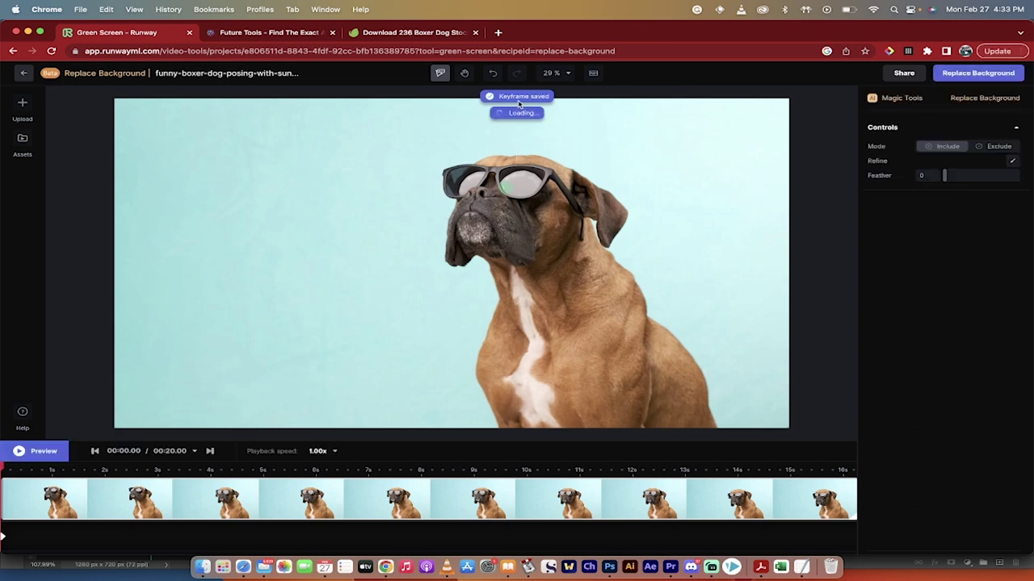
pyautogui.click(527, 166)
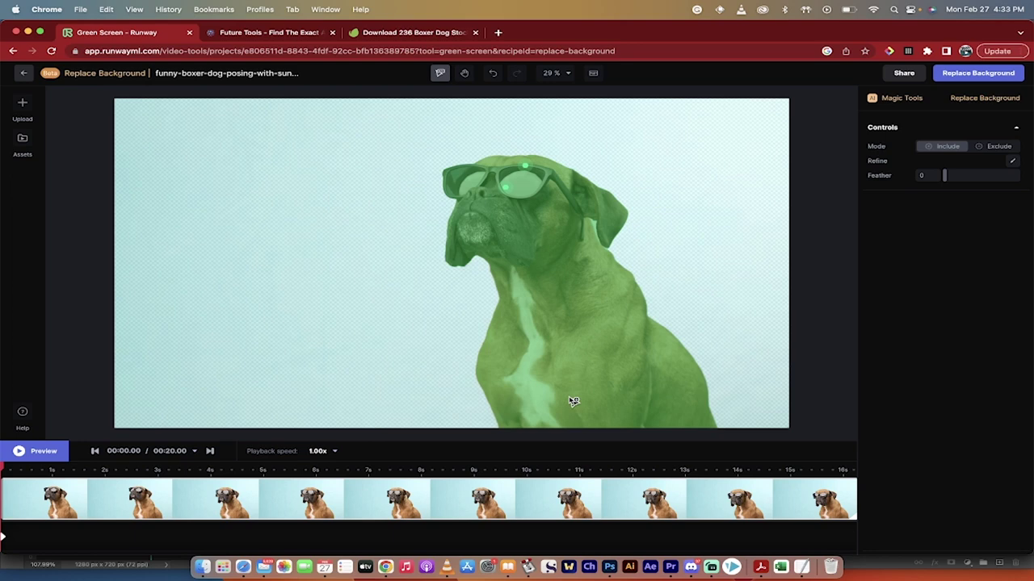
pyautogui.click(570, 352)
# Refine the ear with brush size 0, an exclude point beside it, and an include point on it.
pyautogui.click(1012, 161)
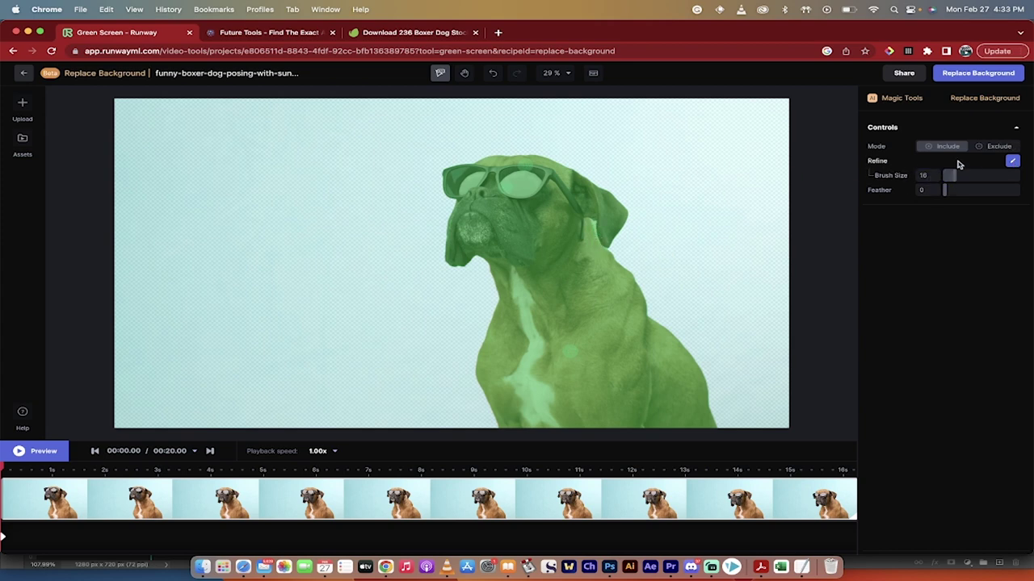
pyautogui.moveTo(950, 175); pyautogui.dragTo(947, 177)
pyautogui.click(594, 228)
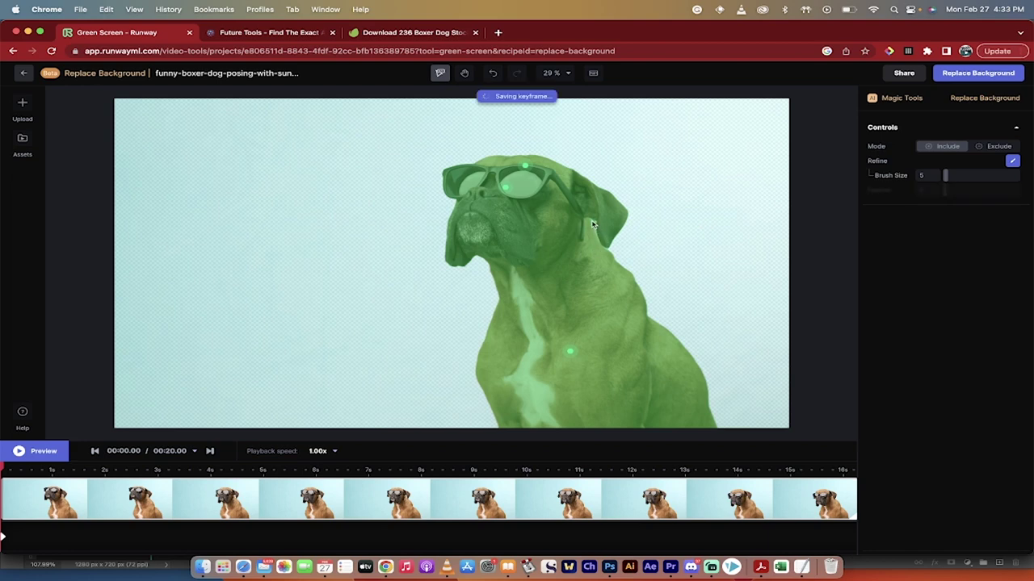
pyautogui.click(990, 148)
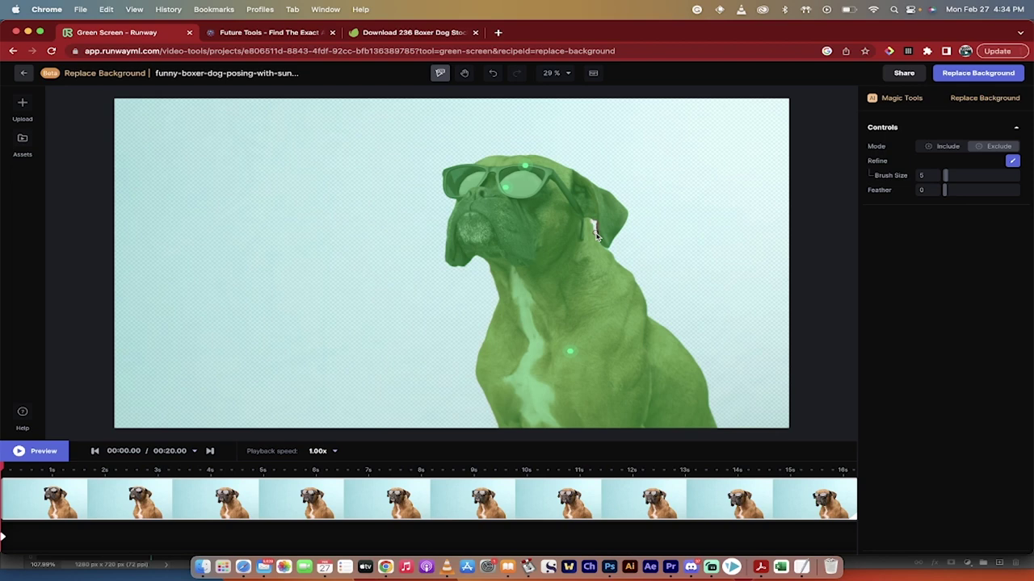
pyautogui.click(593, 227)
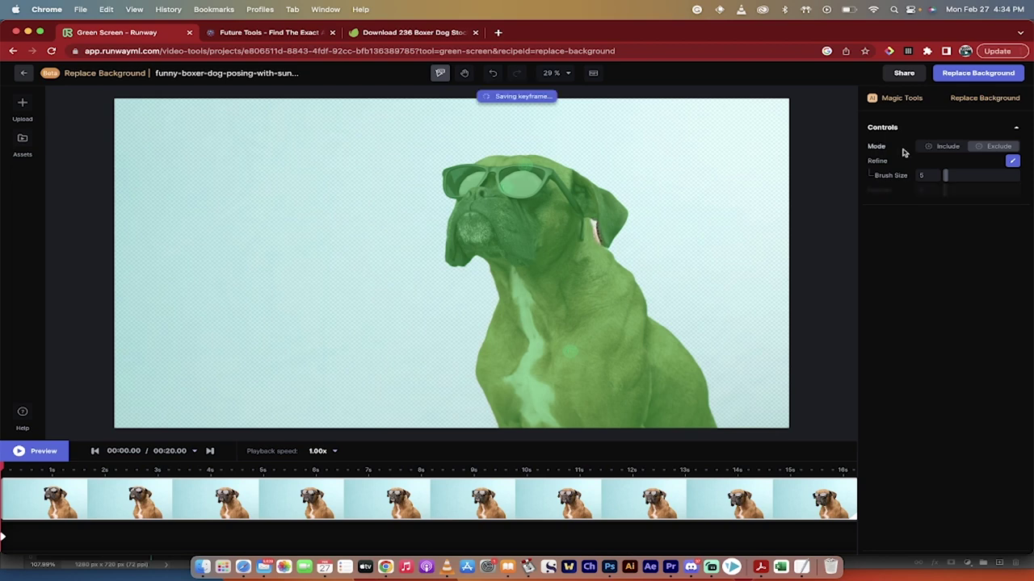
pyautogui.click(938, 146)
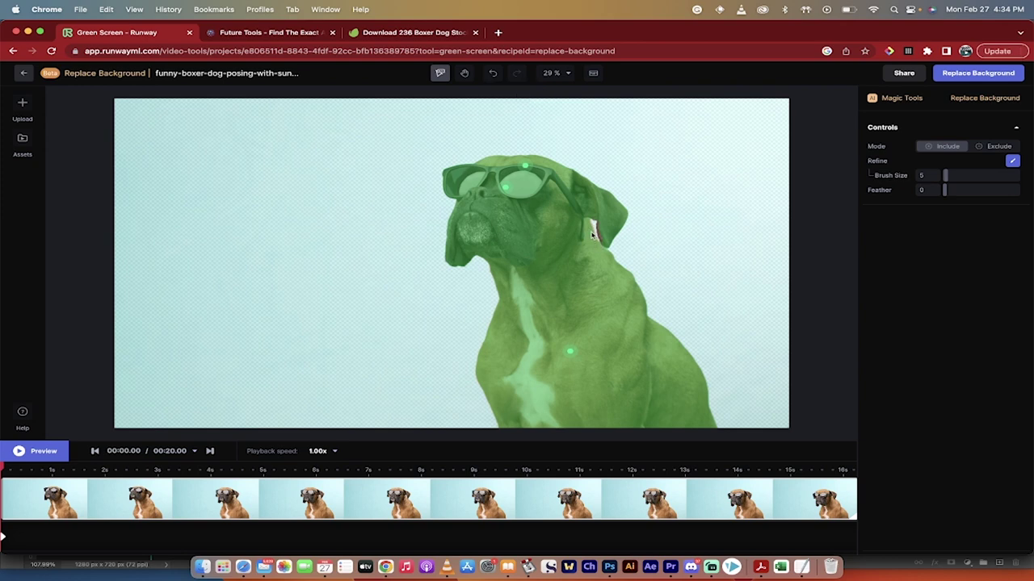
pyautogui.click(589, 231)
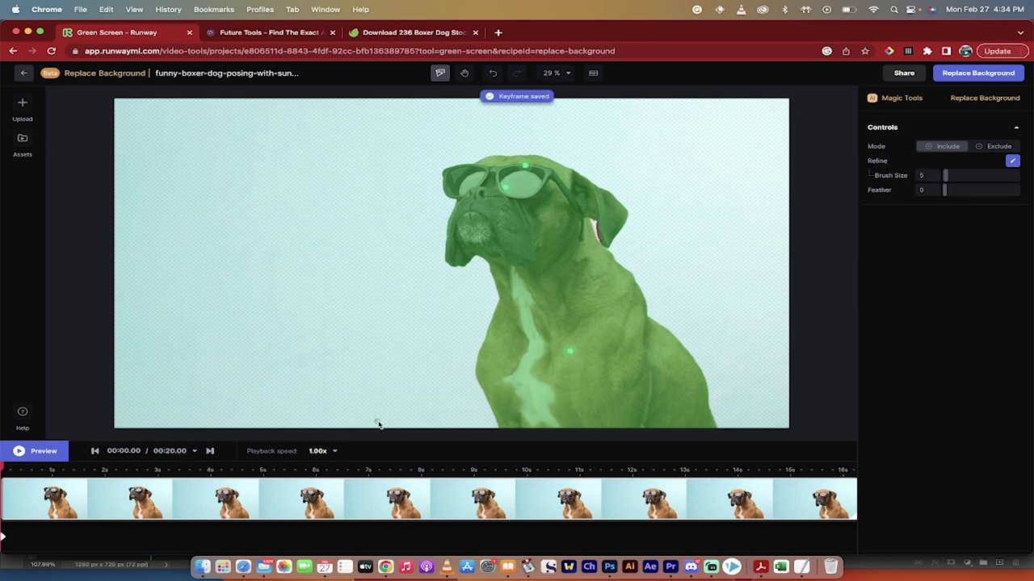
pyautogui.click(40, 452)
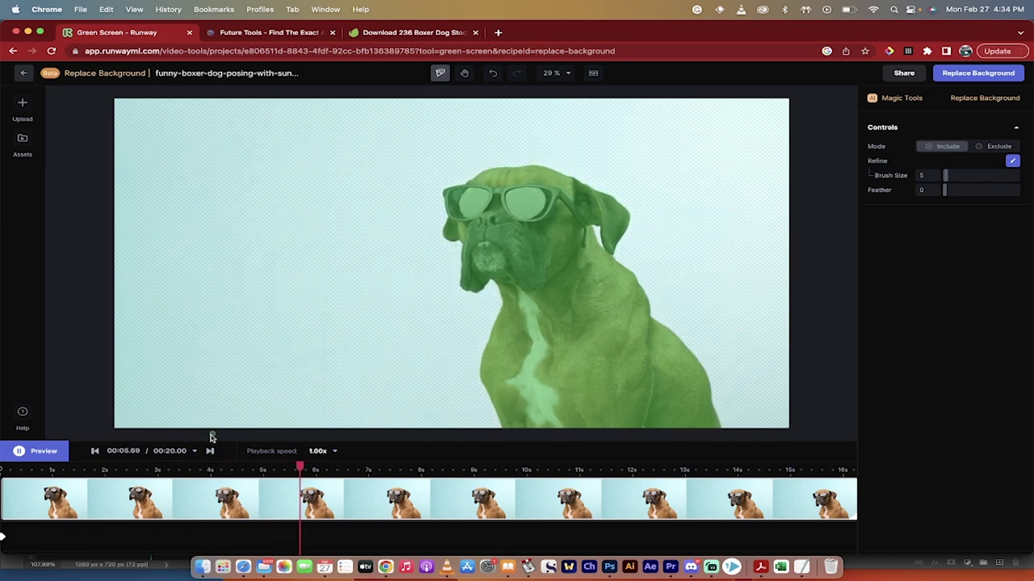
pyautogui.press('space')
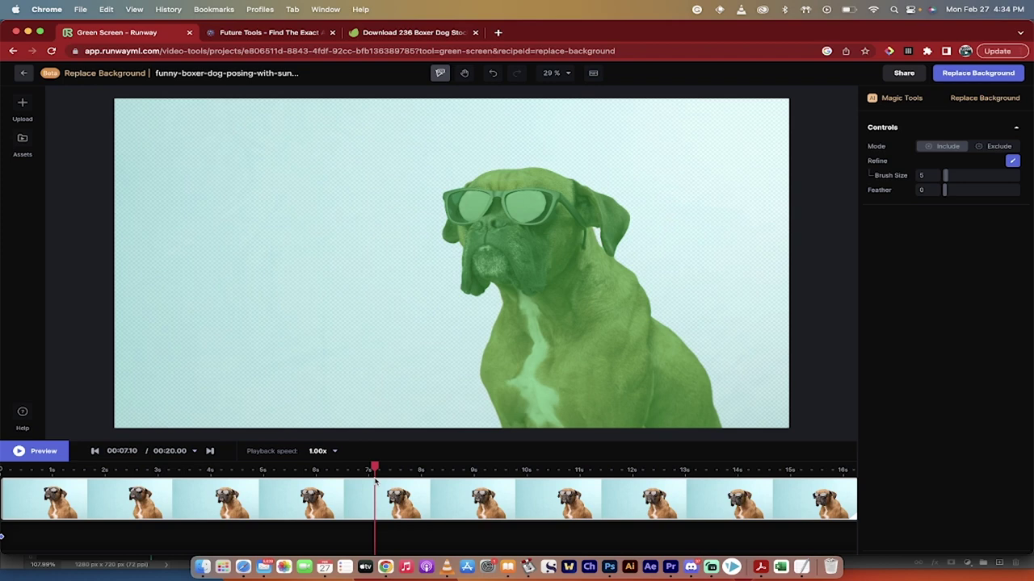
pyautogui.moveTo(377, 469); pyautogui.dragTo(3, 469)
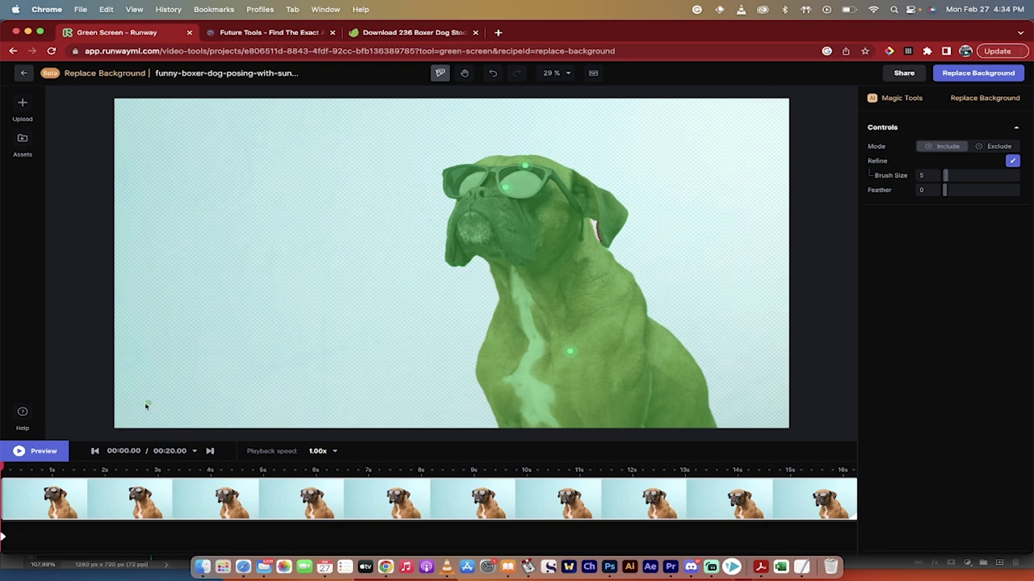
# Apply Replace Background and move the masked dog clip from V1 up to V2.
pyautogui.click(955, 73)
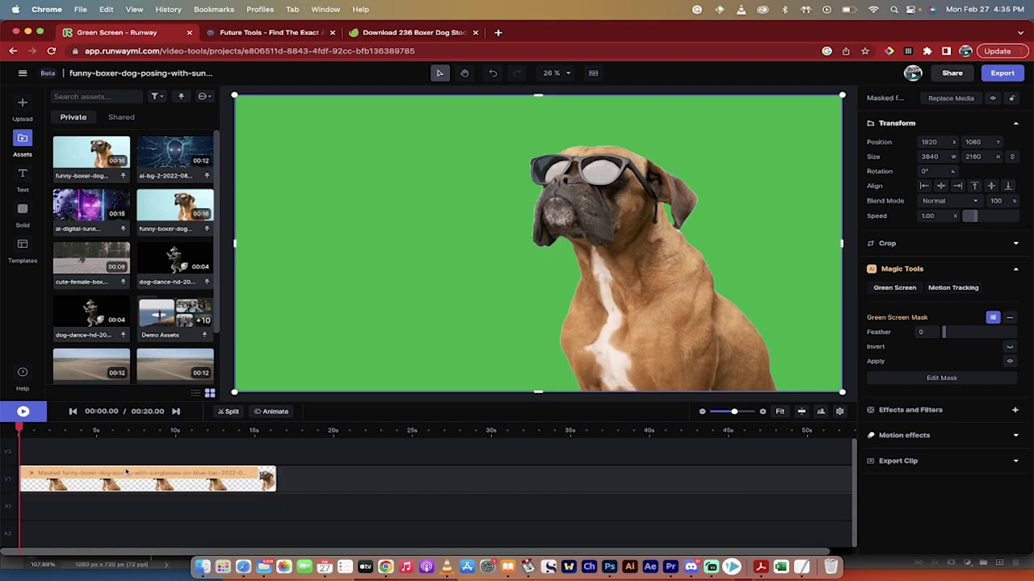
pyautogui.moveTo(115, 474); pyautogui.dragTo(117, 461)
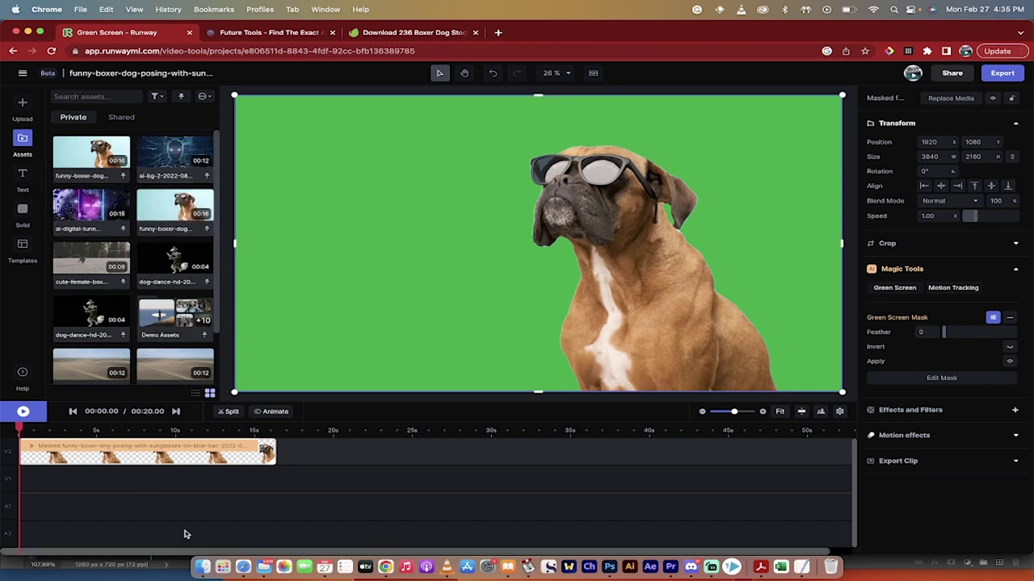
# Close the Movies and Desktop Finder windows, then place the ai-bg clip on the timeline and undo it.
pyautogui.click(202, 568)
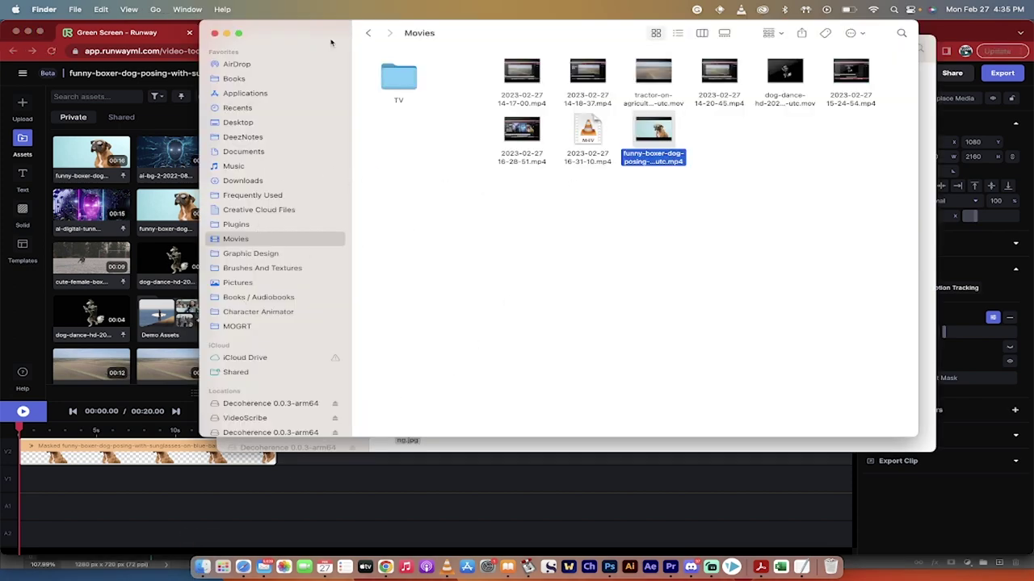
pyautogui.click(215, 34)
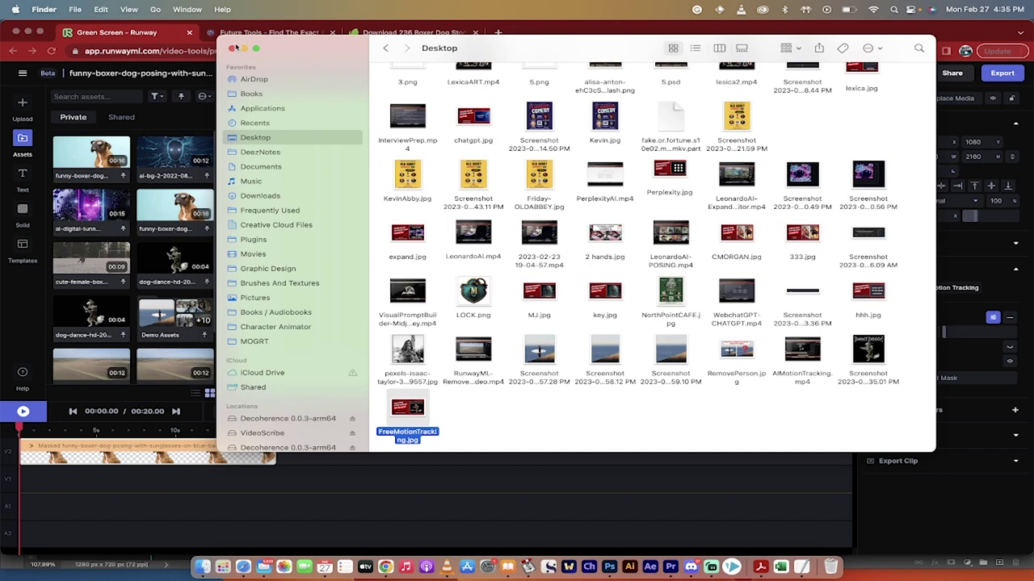
pyautogui.click(233, 48)
pyautogui.click(159, 153)
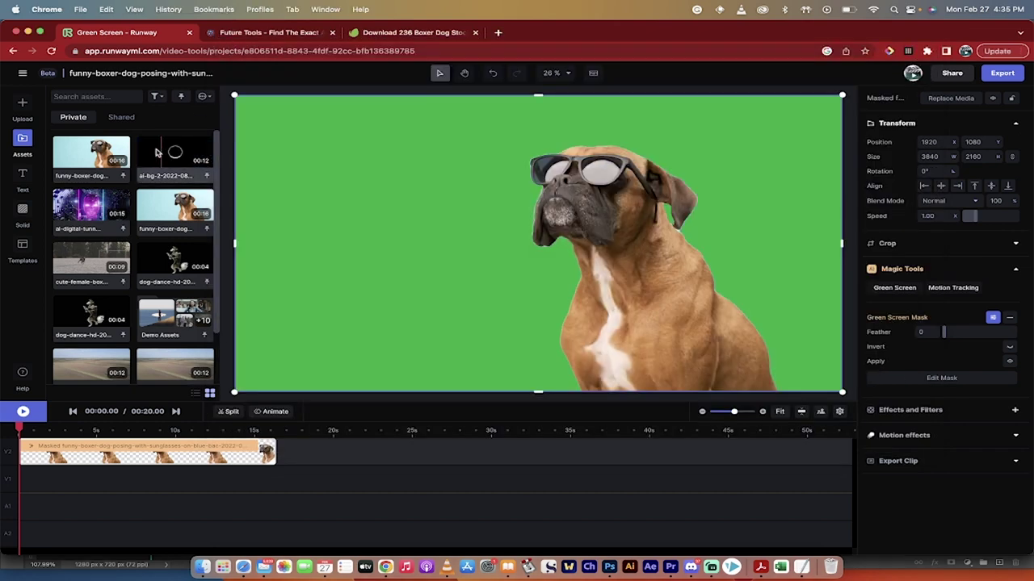
pyautogui.moveTo(156, 153); pyautogui.dragTo(22, 475)
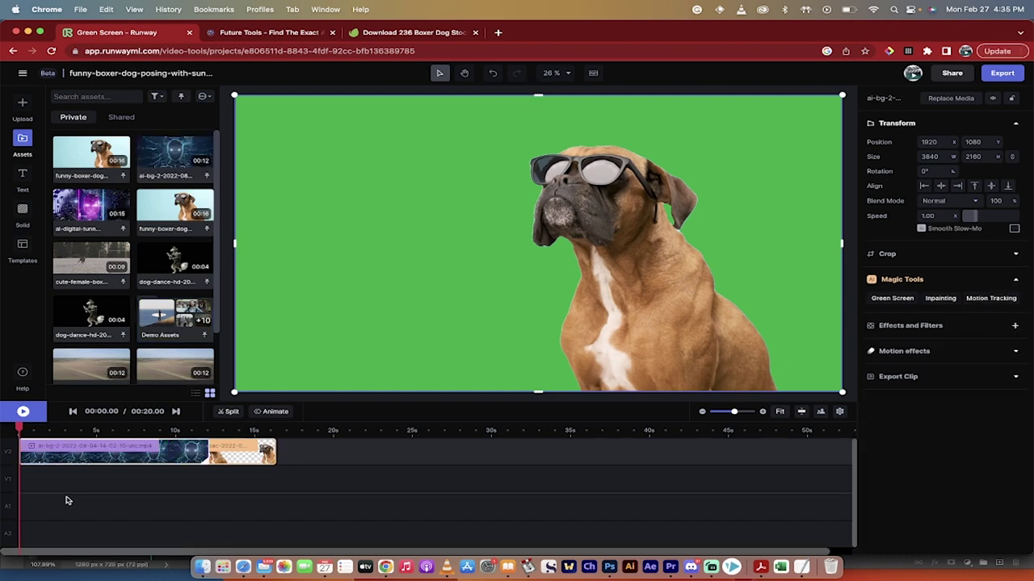
pyautogui.press('super+z')
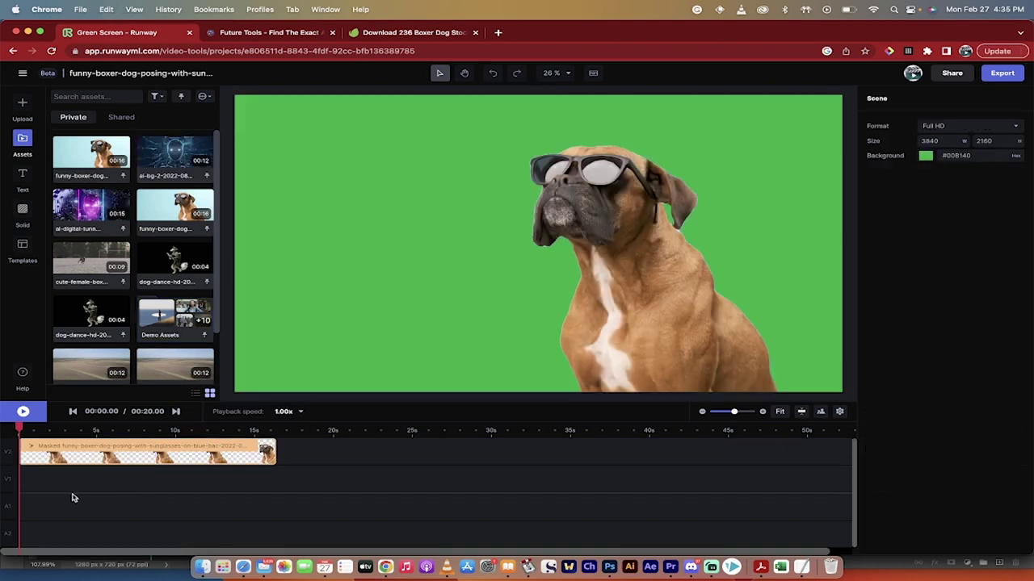
# Put the ai-bg clip on the track below the dog, starting at 0 s, and play the composite.
pyautogui.moveTo(174, 158); pyautogui.dragTo(64, 492)
pyautogui.moveTo(158, 488); pyautogui.dragTo(109, 487)
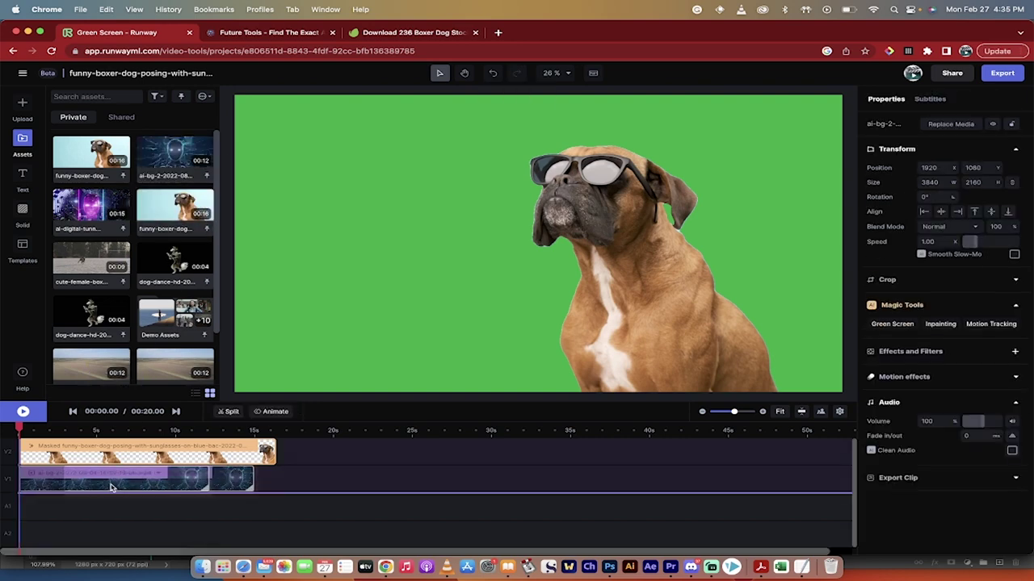
pyautogui.press('space')
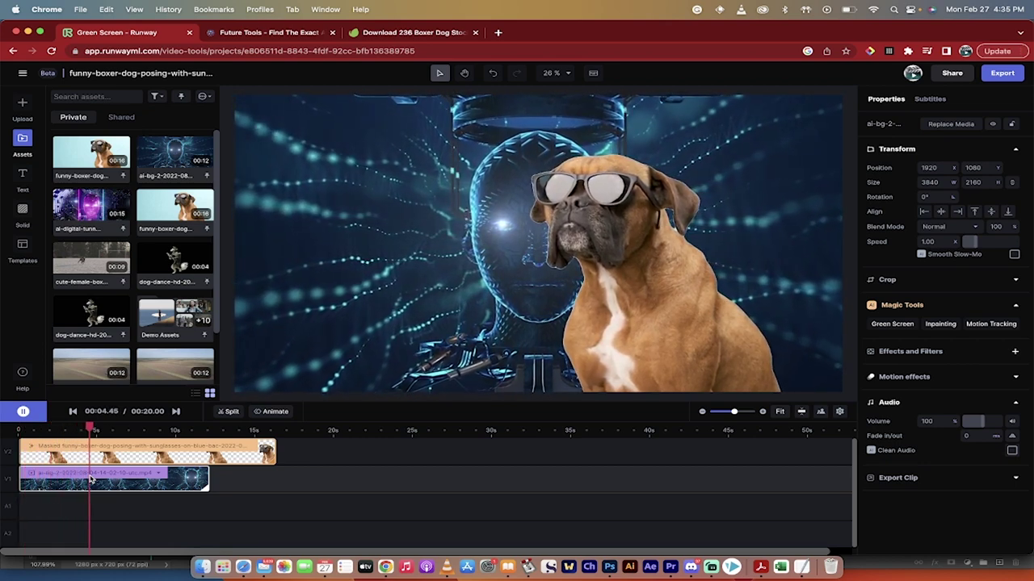
# Scale the dog clip to 3214×1808 and position it at 2532, 1256, right of centre.
pyautogui.click(604, 337)
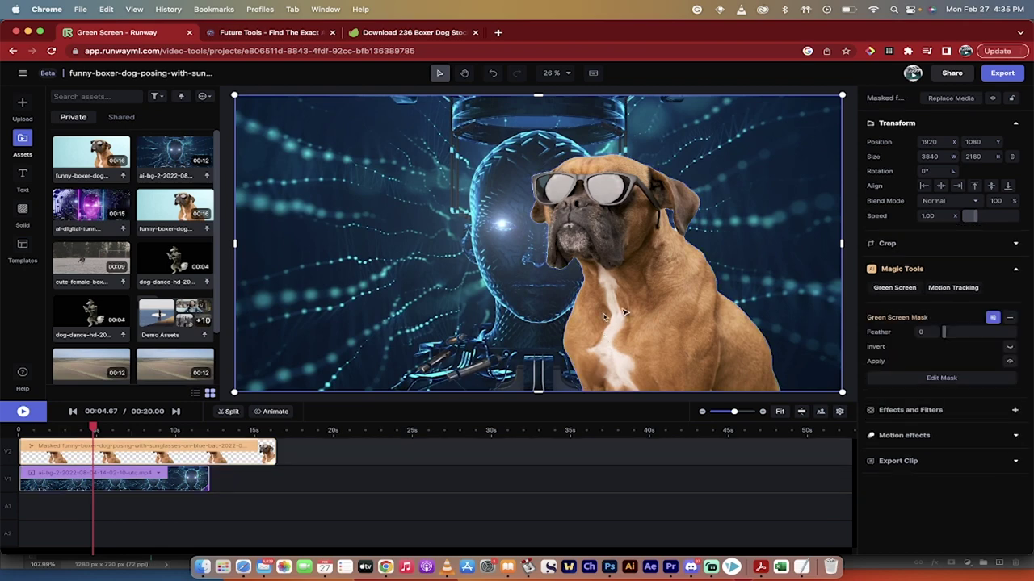
pyautogui.doubleClick(655, 285)
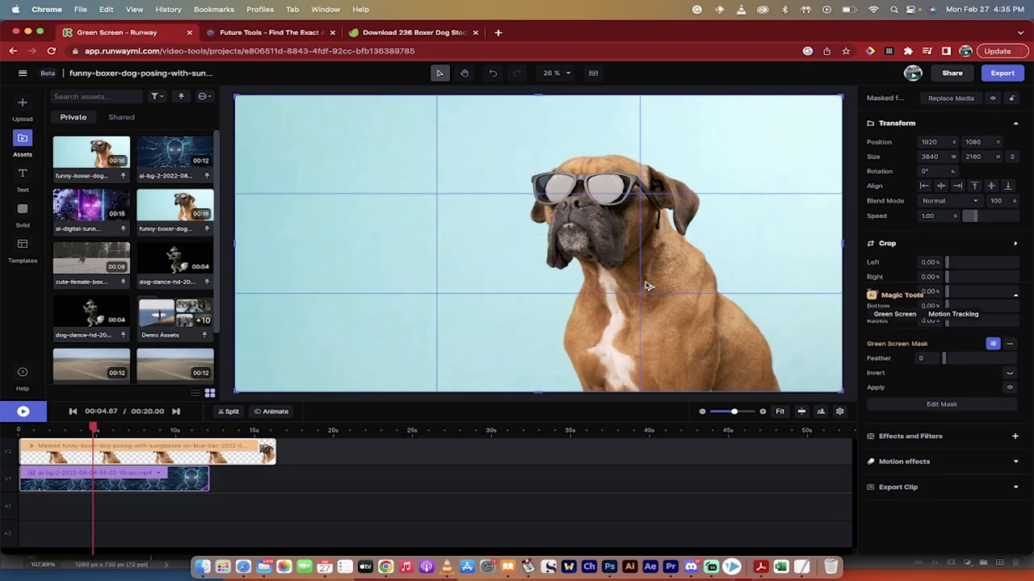
pyautogui.click(509, 465)
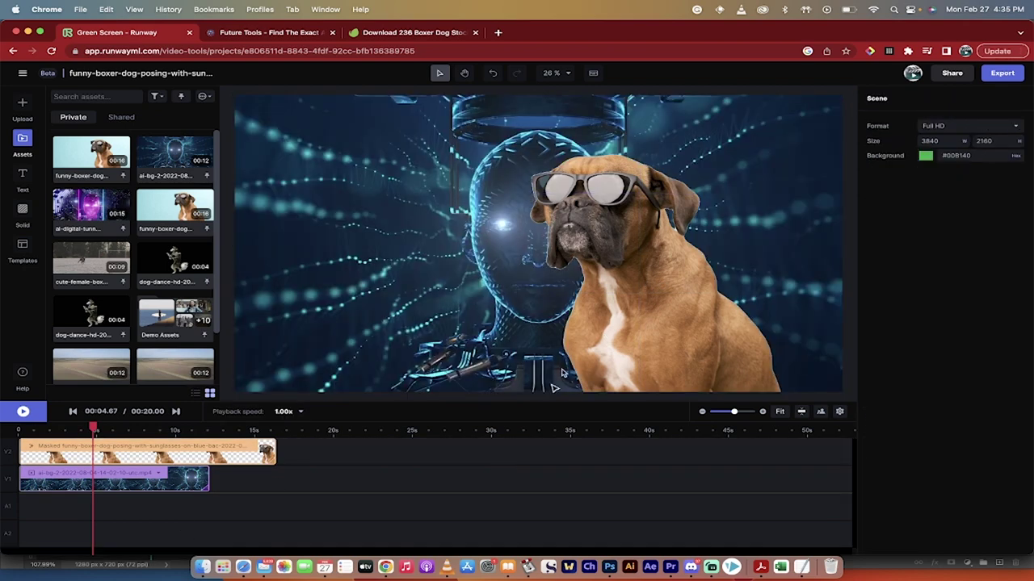
pyautogui.moveTo(655, 305); pyautogui.dragTo(735, 304)
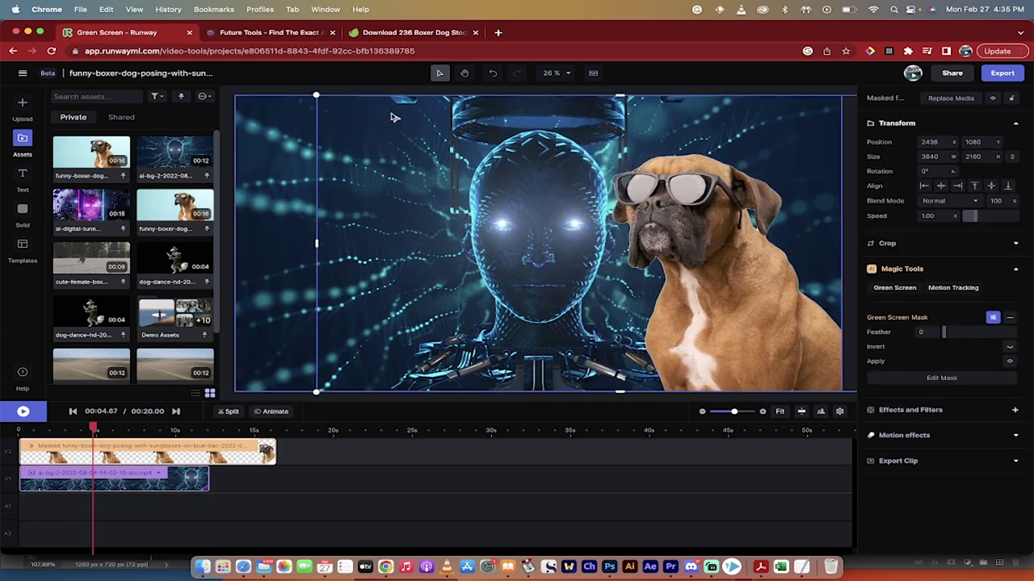
pyautogui.moveTo(317, 96); pyautogui.dragTo(415, 143)
pyautogui.moveTo(794, 280); pyautogui.dragTo(759, 282)
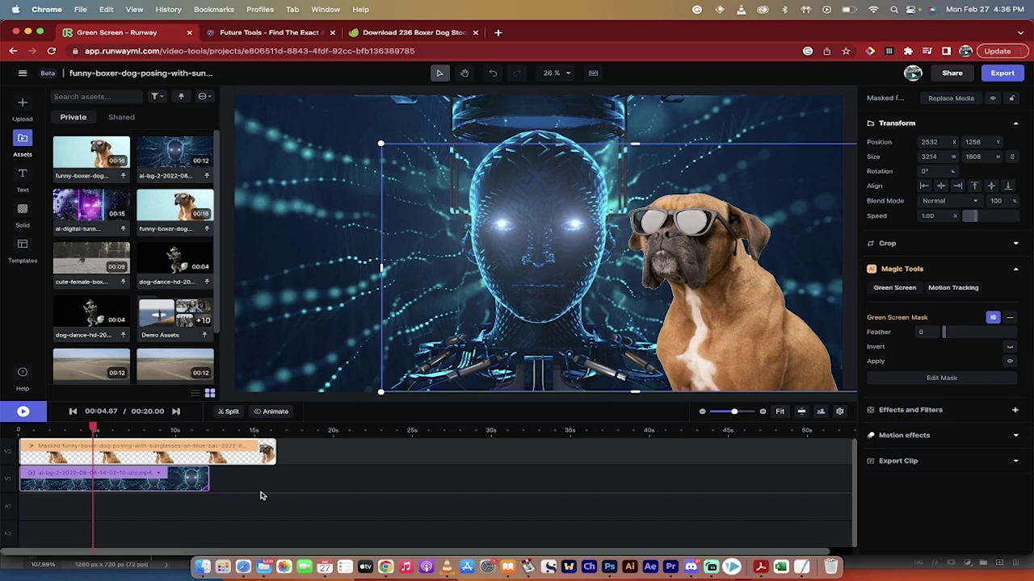